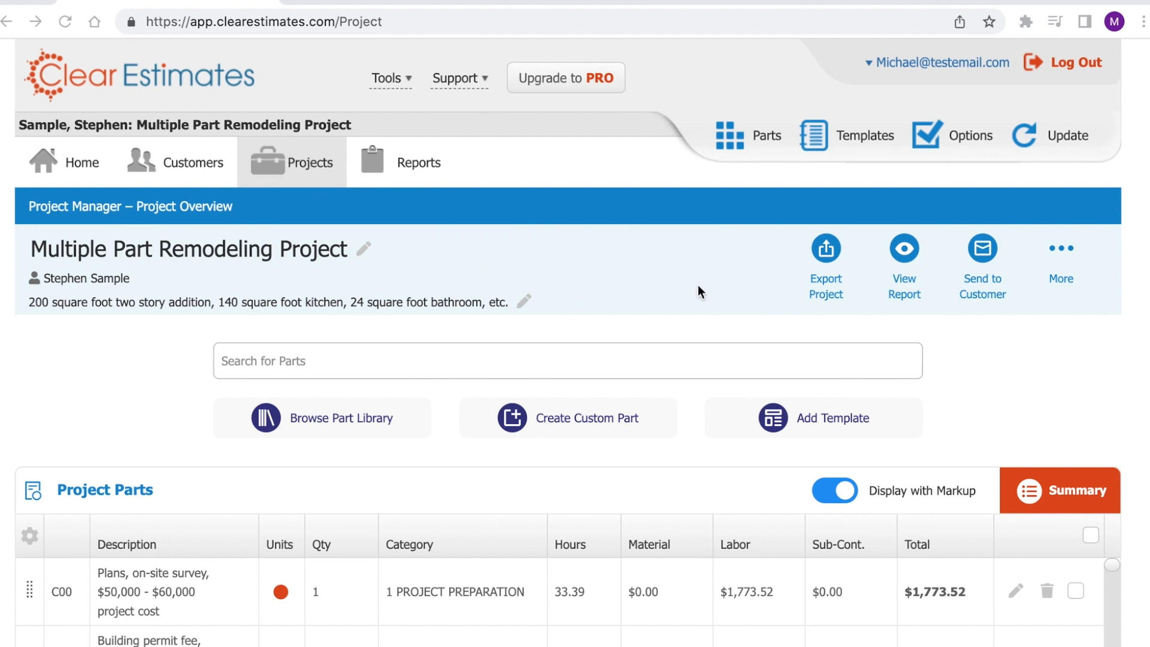
# - Scroll down to the project's empty Misc. Items section and the $103,256.04 bid totals
pyautogui.scroll(-15, 700, 272)
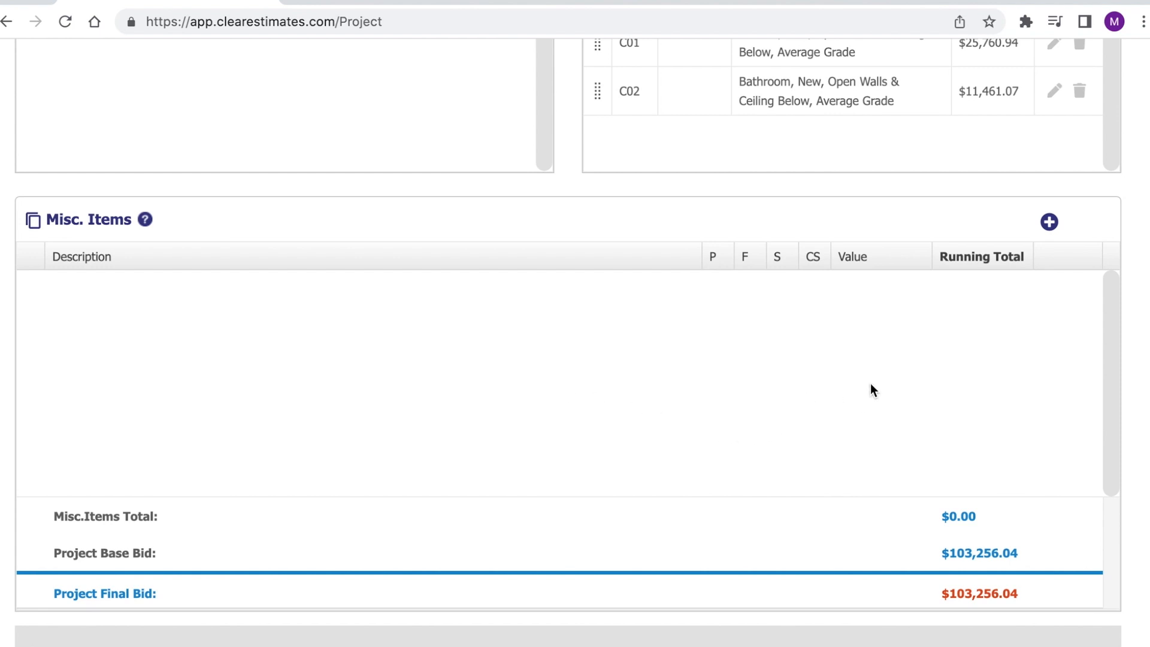
# - Create a new misc item described 'Sales tax' with a percentage value of 6
pyautogui.click(1054, 220)
pyautogui.click(404, 155)
pyautogui.write('S')
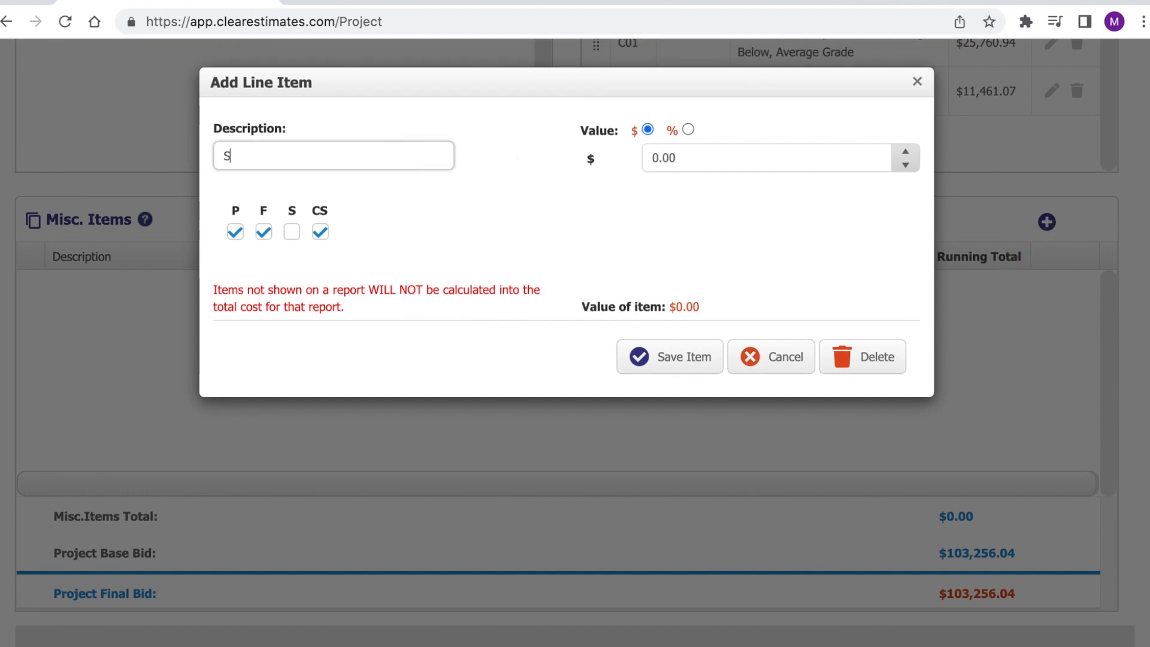
pyautogui.write('ales tax')
pyautogui.click(622, 200)
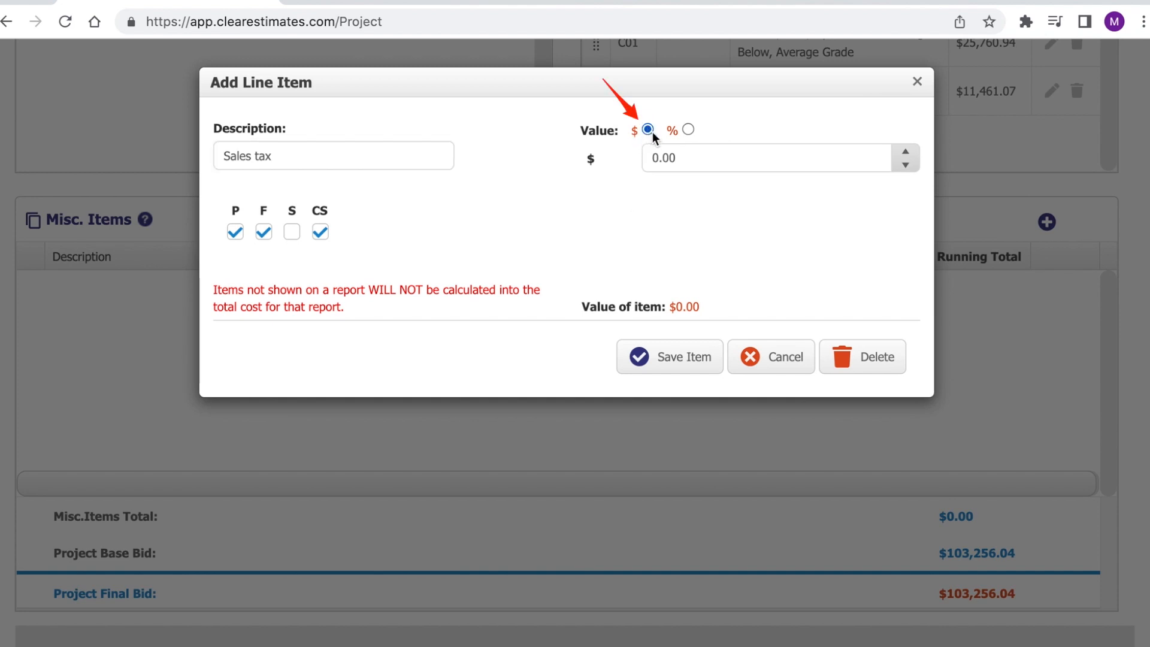
pyautogui.click(687, 130)
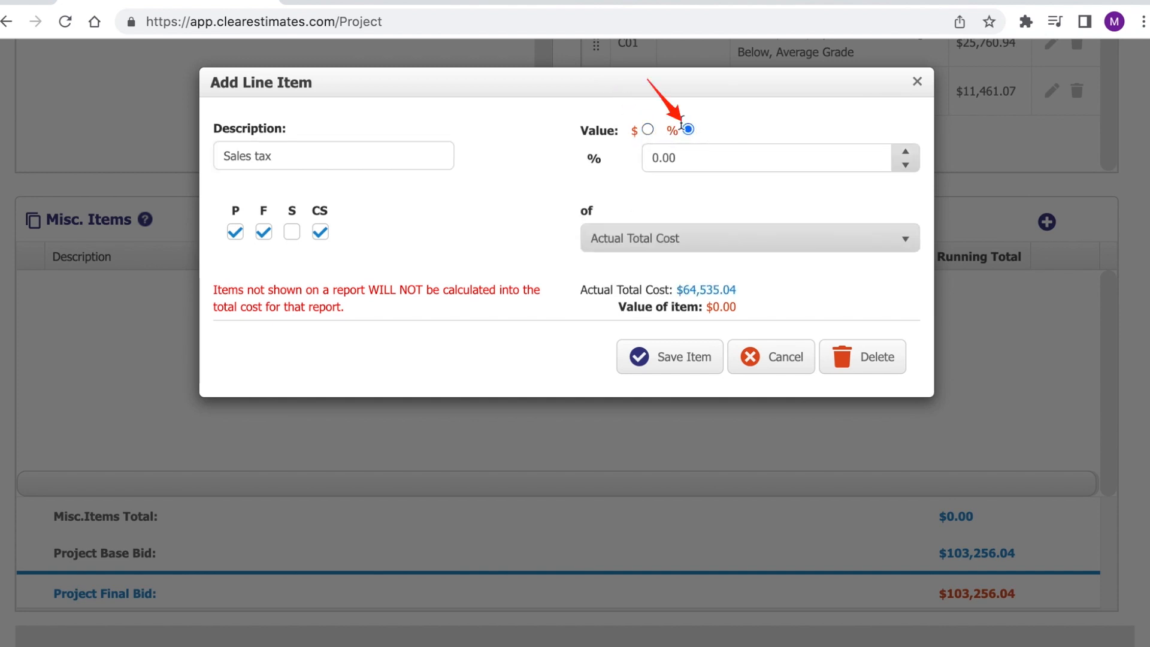
pyautogui.click(687, 157)
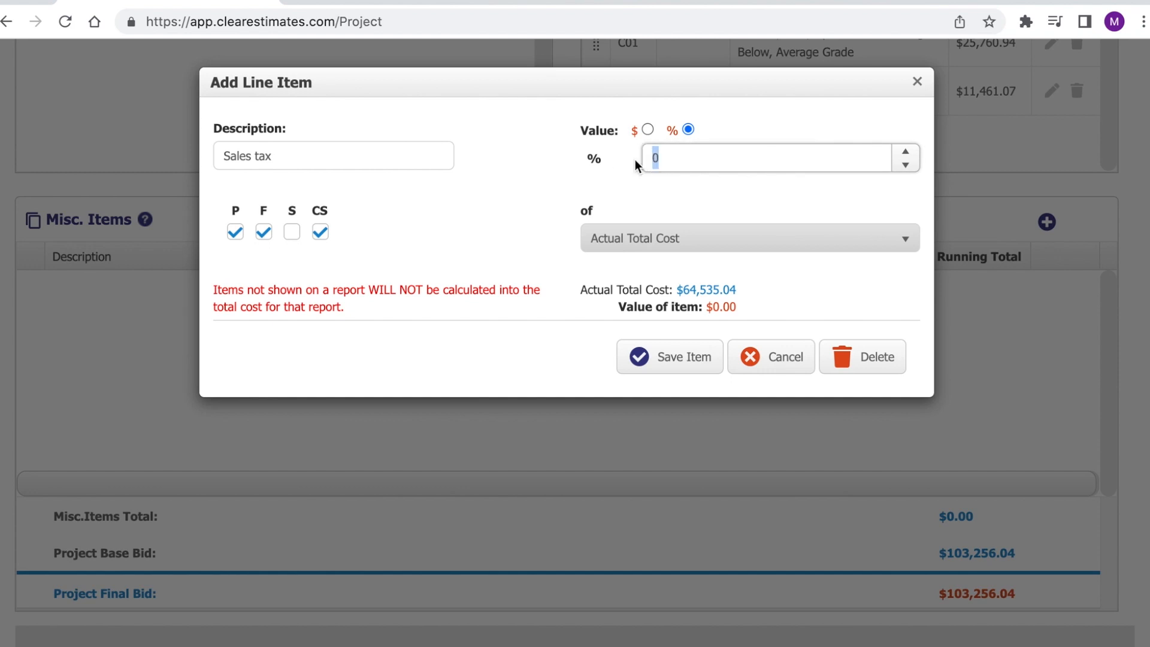
pyautogui.write('6')
pyautogui.click(684, 181)
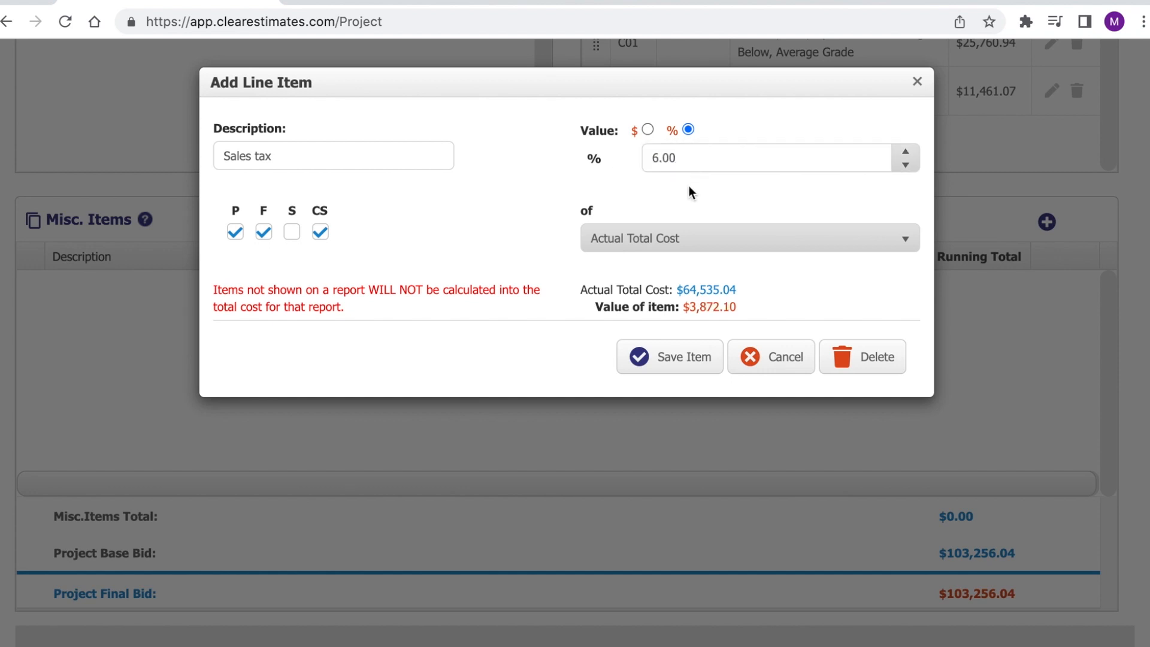
# - Base the 6% on Base Bid and save the Sales tax item ($6,195.36)
pyautogui.click(760, 241)
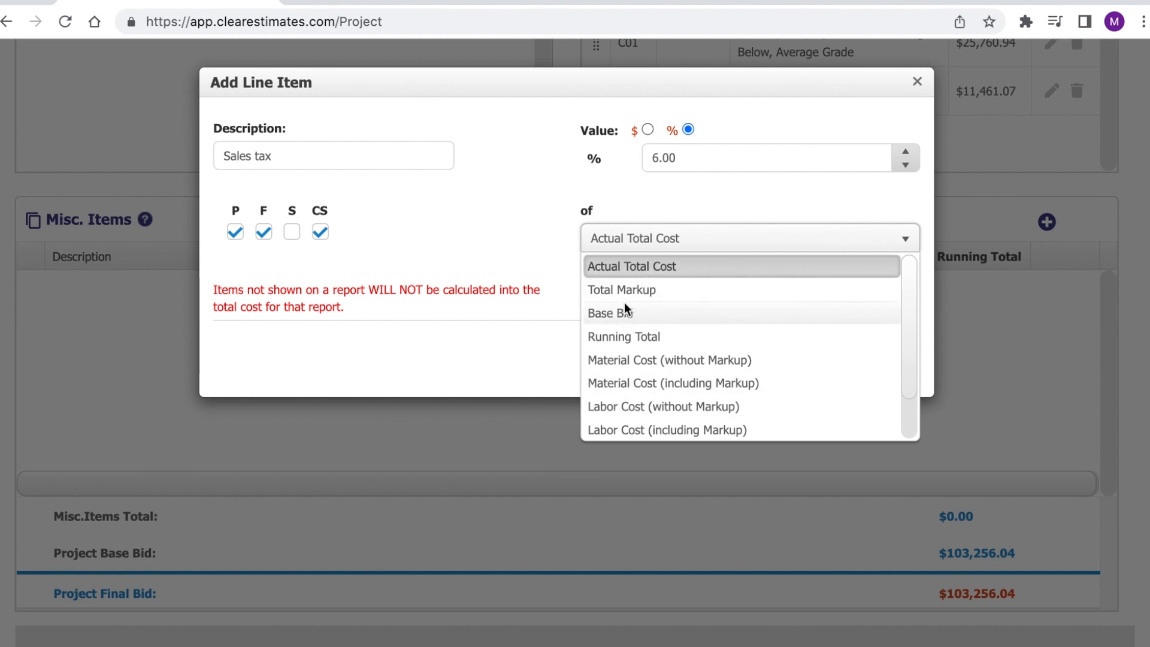
pyautogui.scroll(-2, 739, 322)
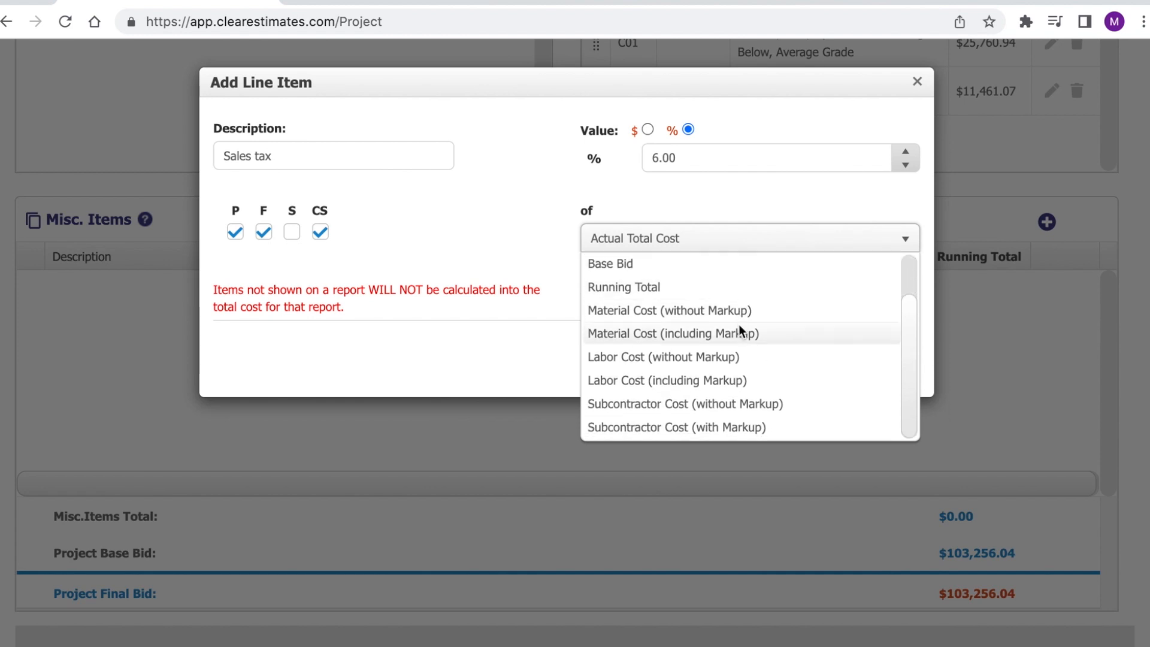
pyautogui.scroll(2, 730, 377)
pyautogui.click(628, 312)
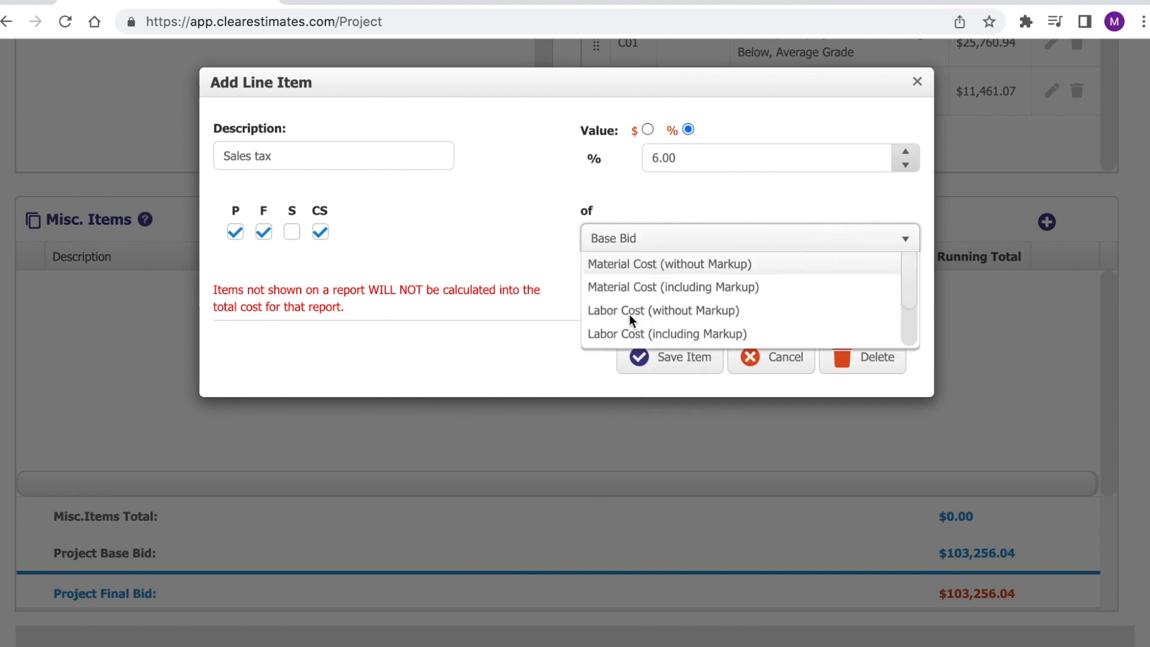
pyautogui.click(694, 369)
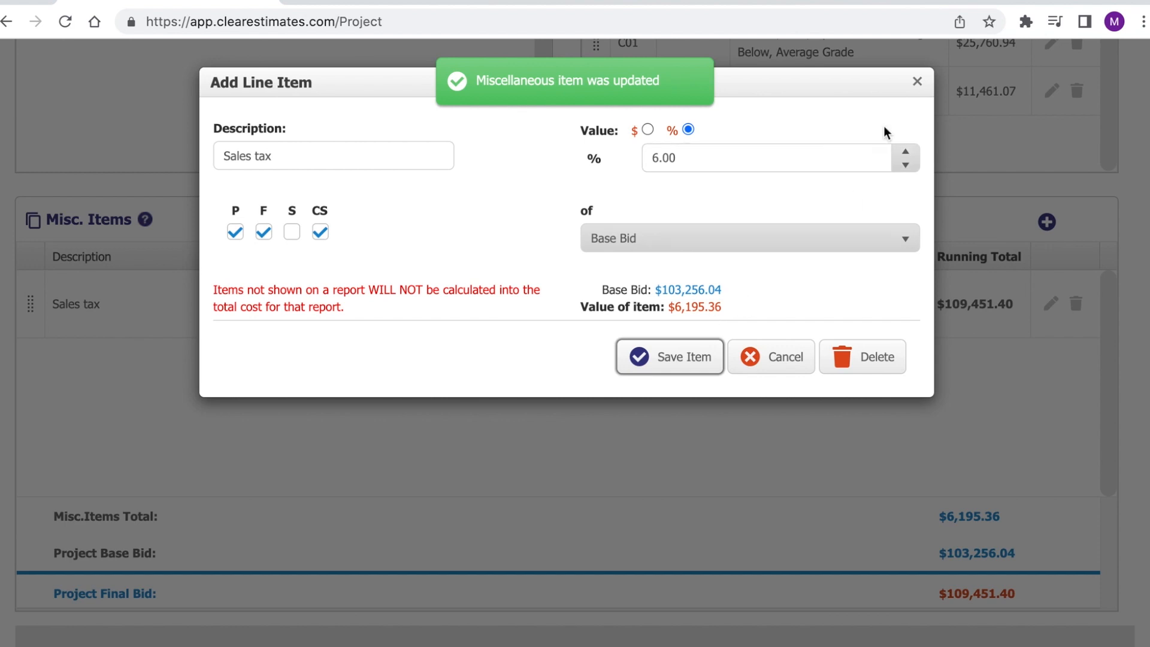
pyautogui.click(917, 81)
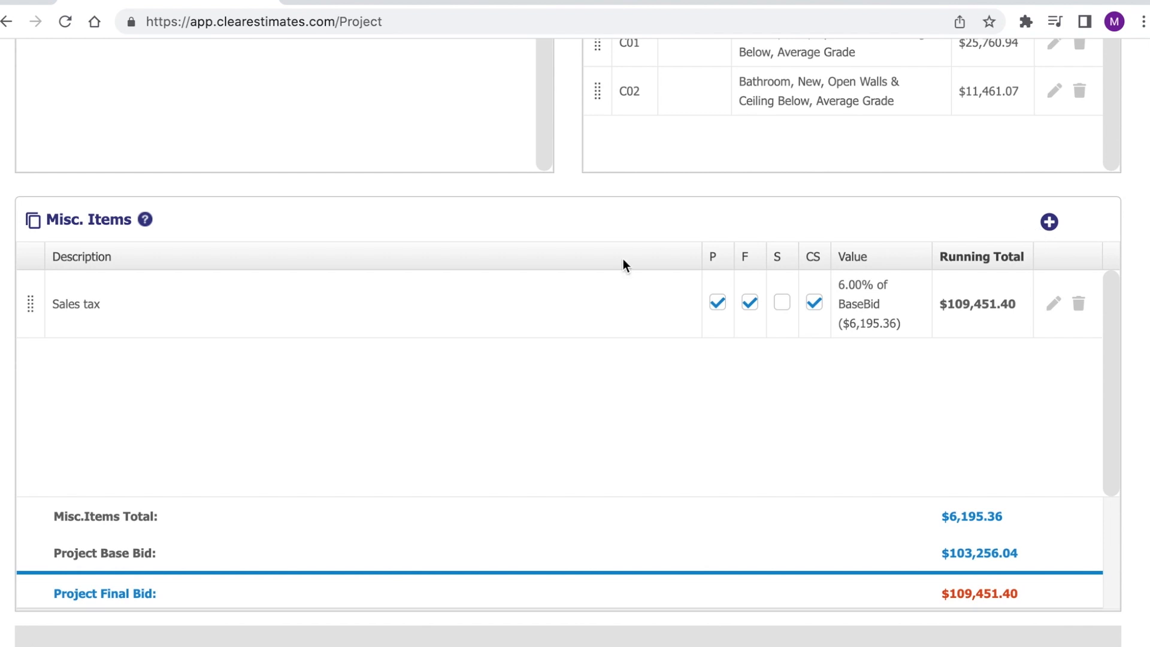
pyautogui.scroll(20, 638, 418)
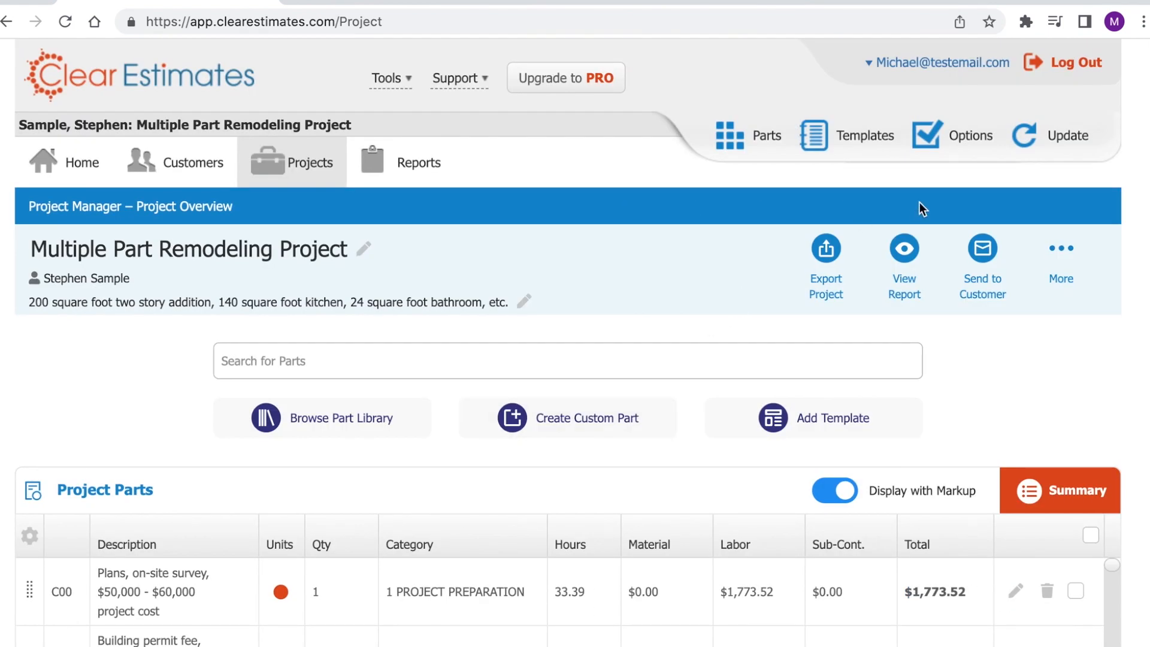
# - Open the Options Manager's Miscellaneous preferences and bring Default Misc. Items into view
pyautogui.click(961, 140)
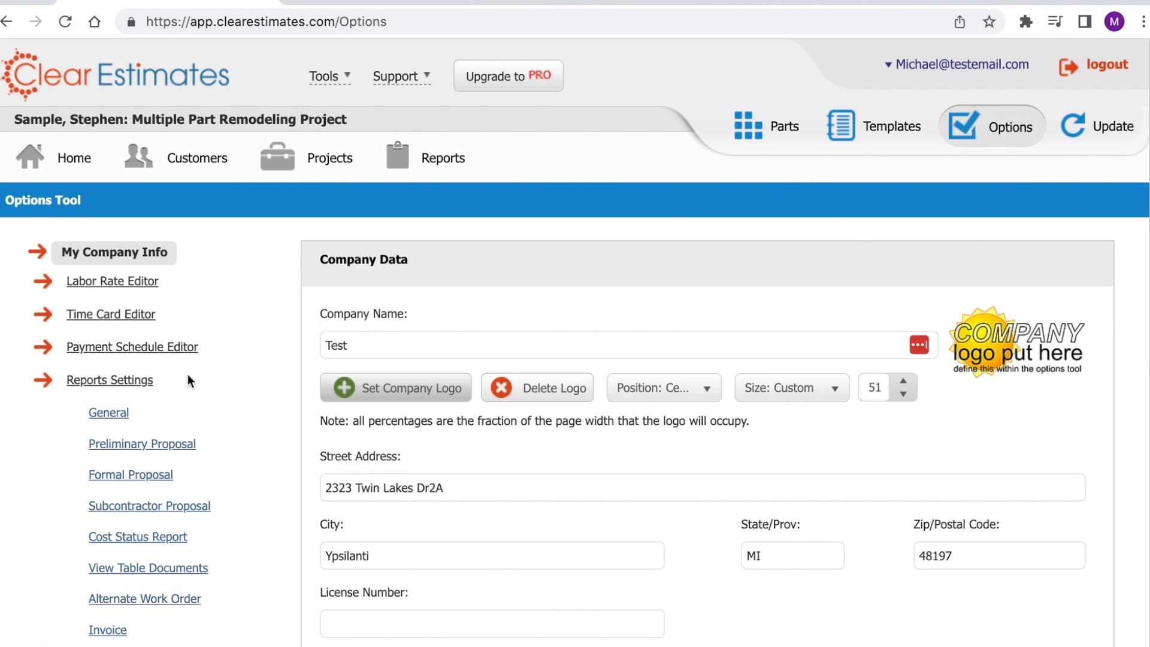
pyautogui.scroll(-3, 238, 279)
pyautogui.scroll(-1, 239, 279)
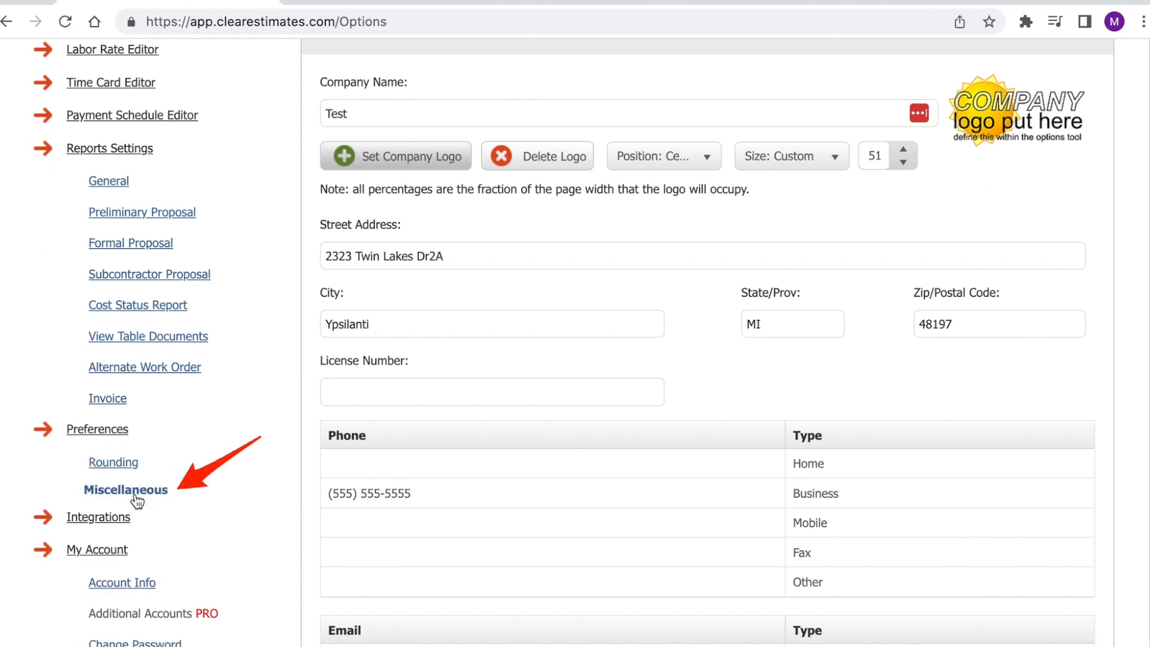
pyautogui.scroll(3, 347, 438)
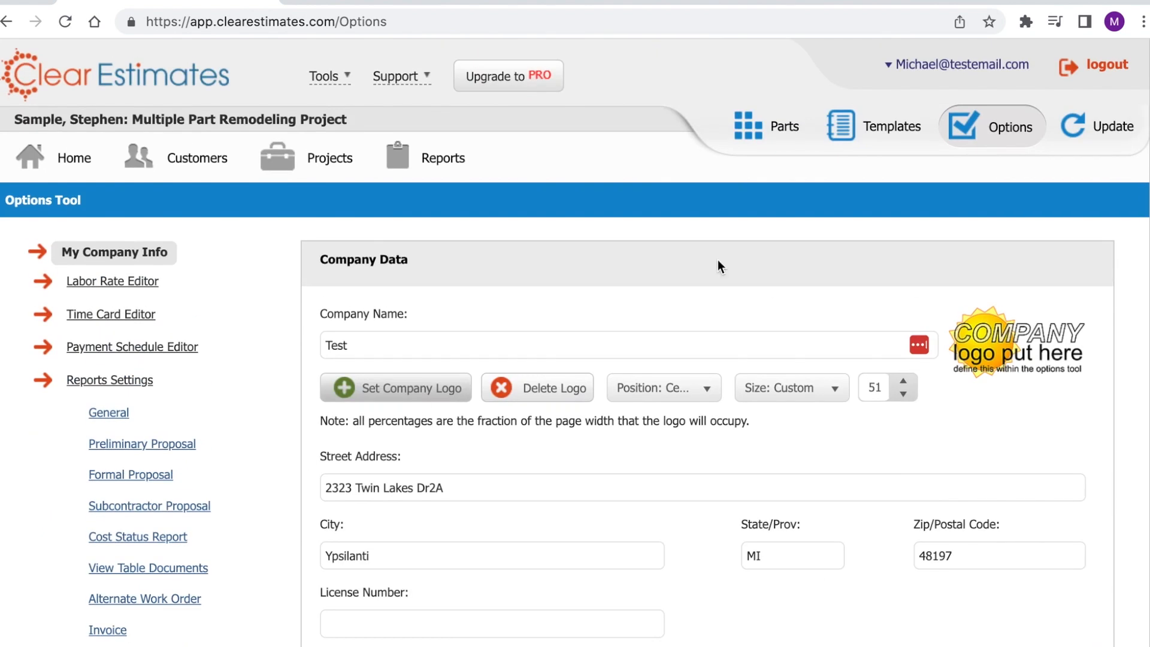
pyautogui.scroll(-3, 359, 348)
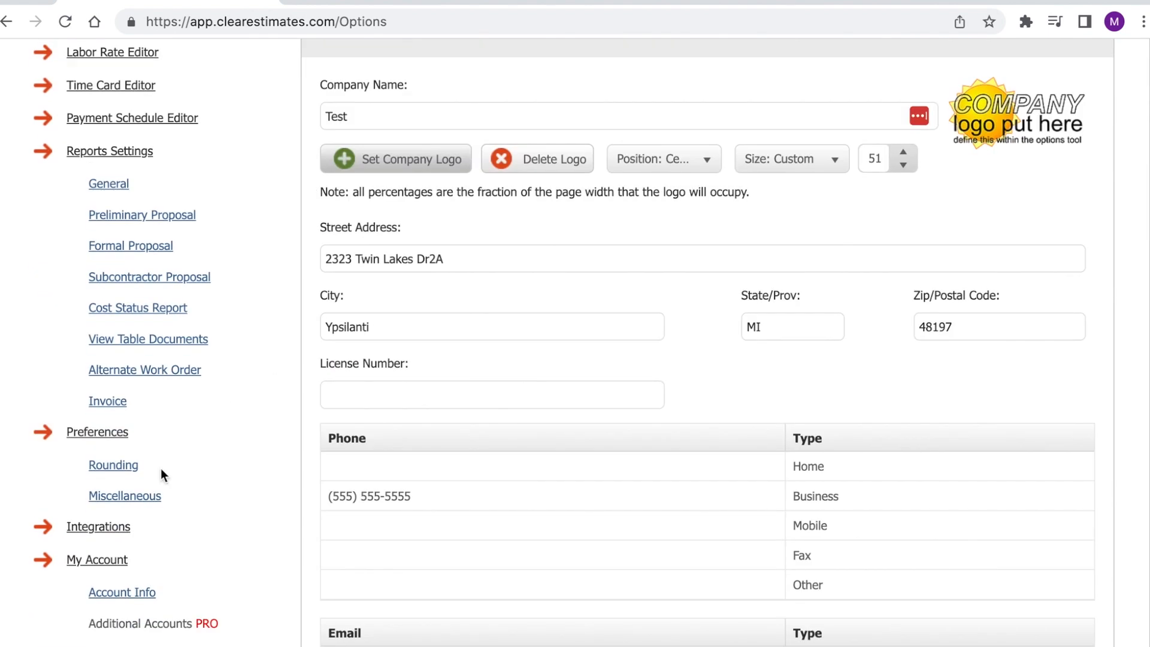
pyautogui.click(155, 493)
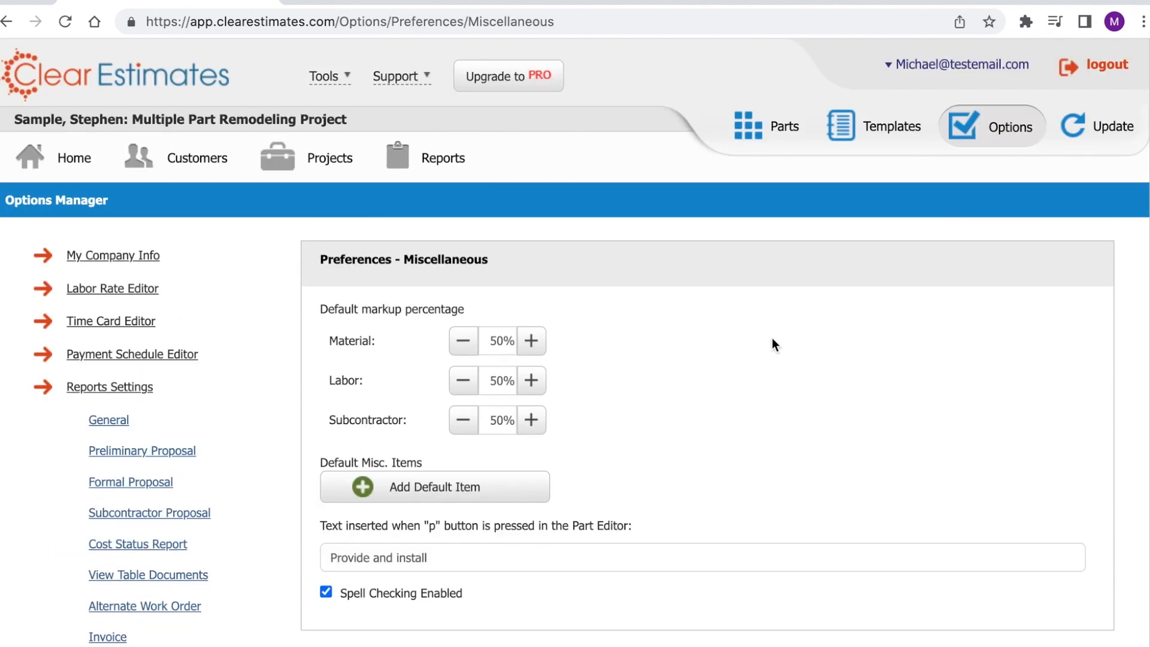
pyautogui.scroll(-1, 771, 339)
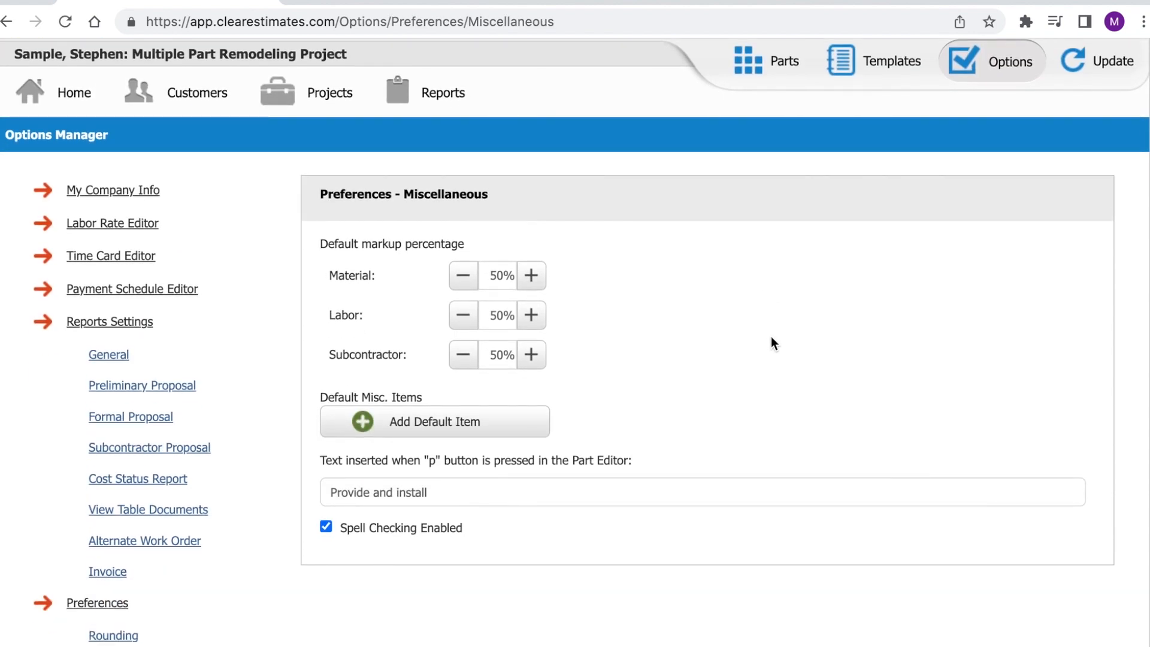
pyautogui.scroll(-1, 769, 336)
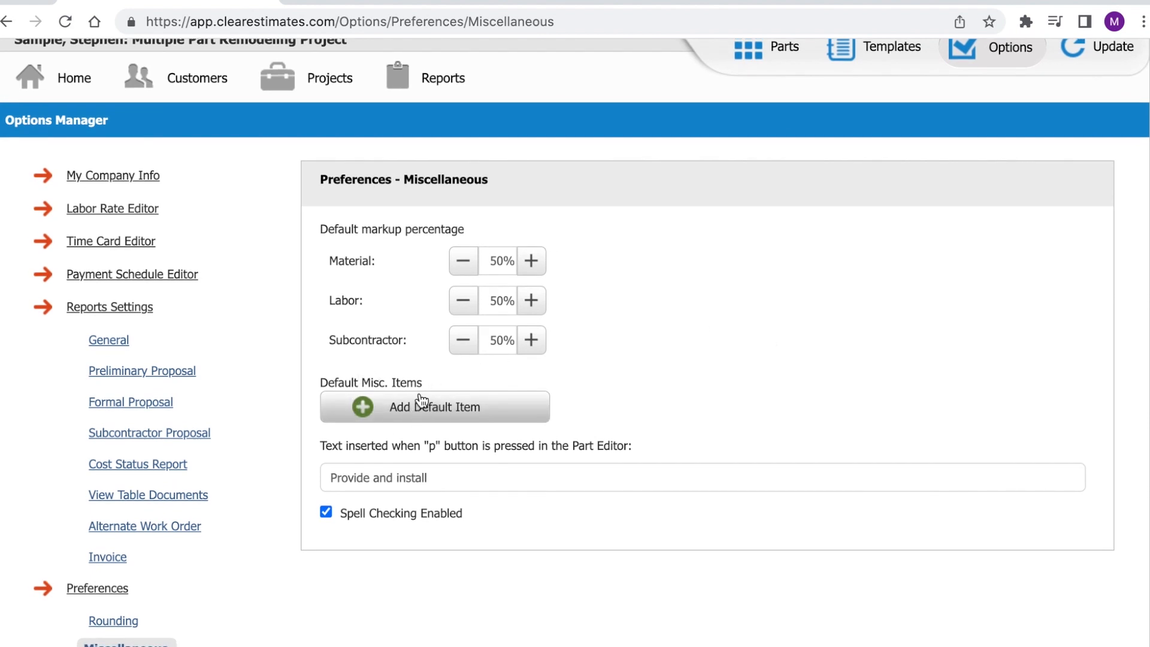
# - Add and save a default misc item 'Tax' at 6% of Base Bid
pyautogui.click(418, 414)
pyautogui.click(496, 288)
pyautogui.write('Tax')
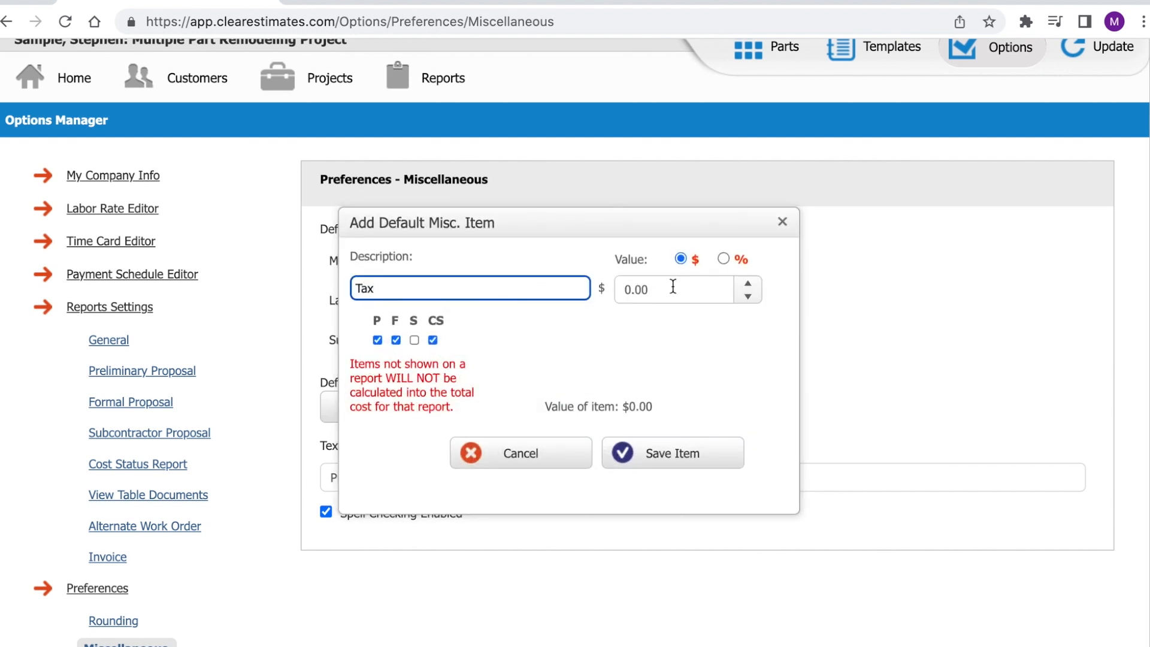
pyautogui.click(724, 258)
pyautogui.click(667, 290)
pyautogui.write('6')
pyautogui.click(770, 347)
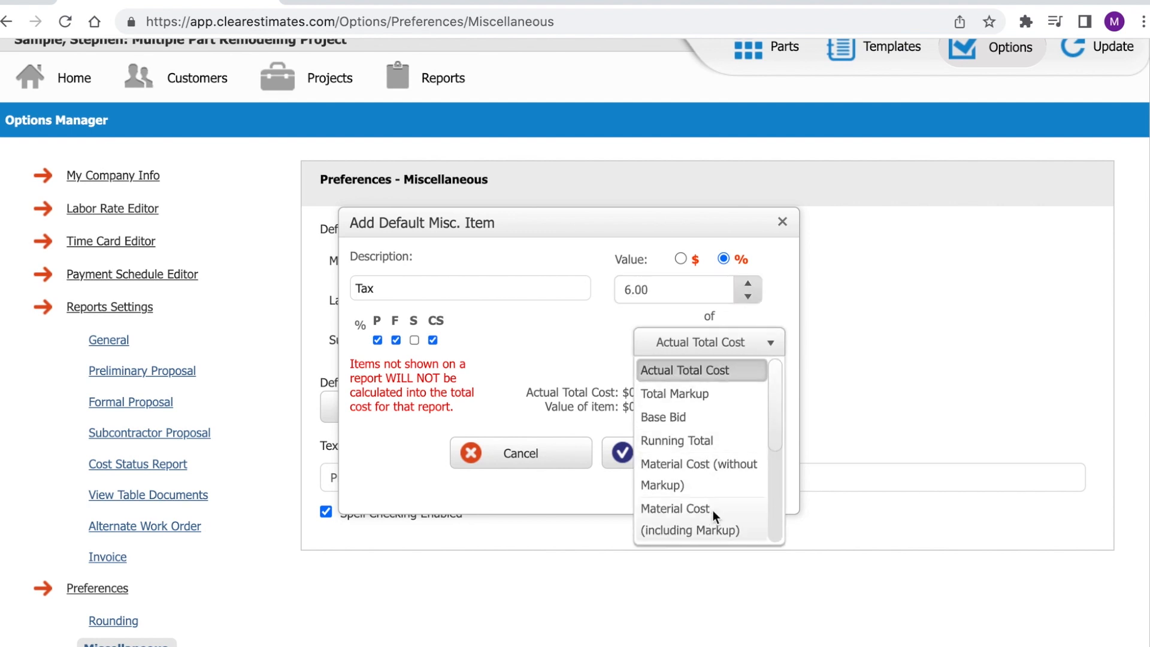
pyautogui.click(681, 421)
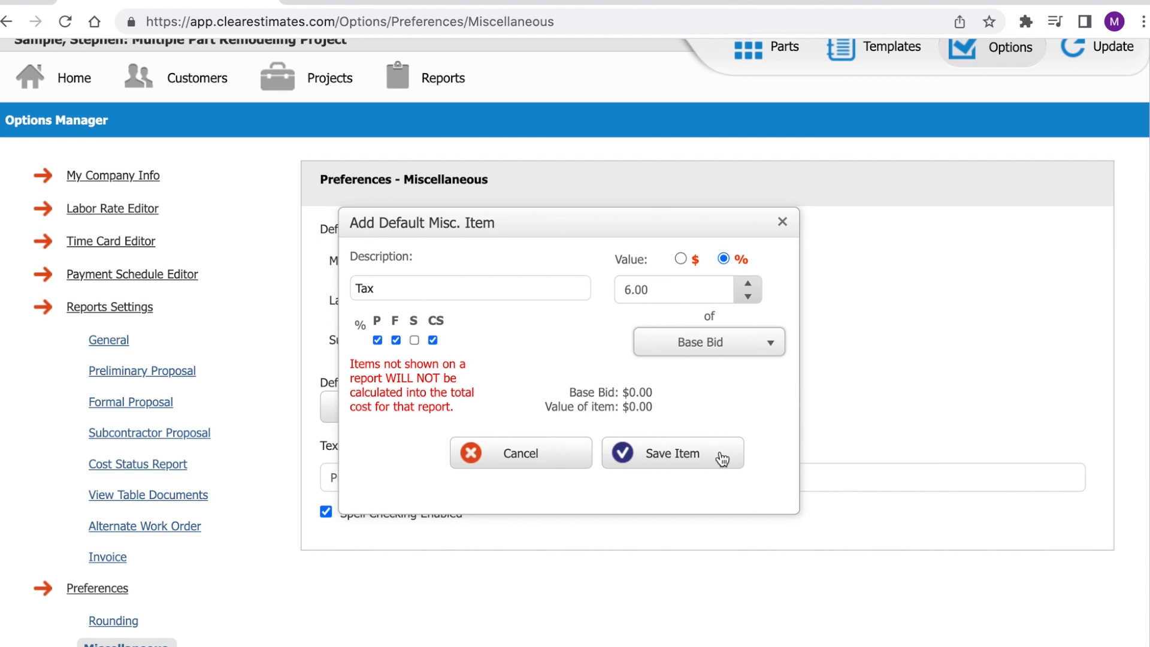
pyautogui.click(681, 456)
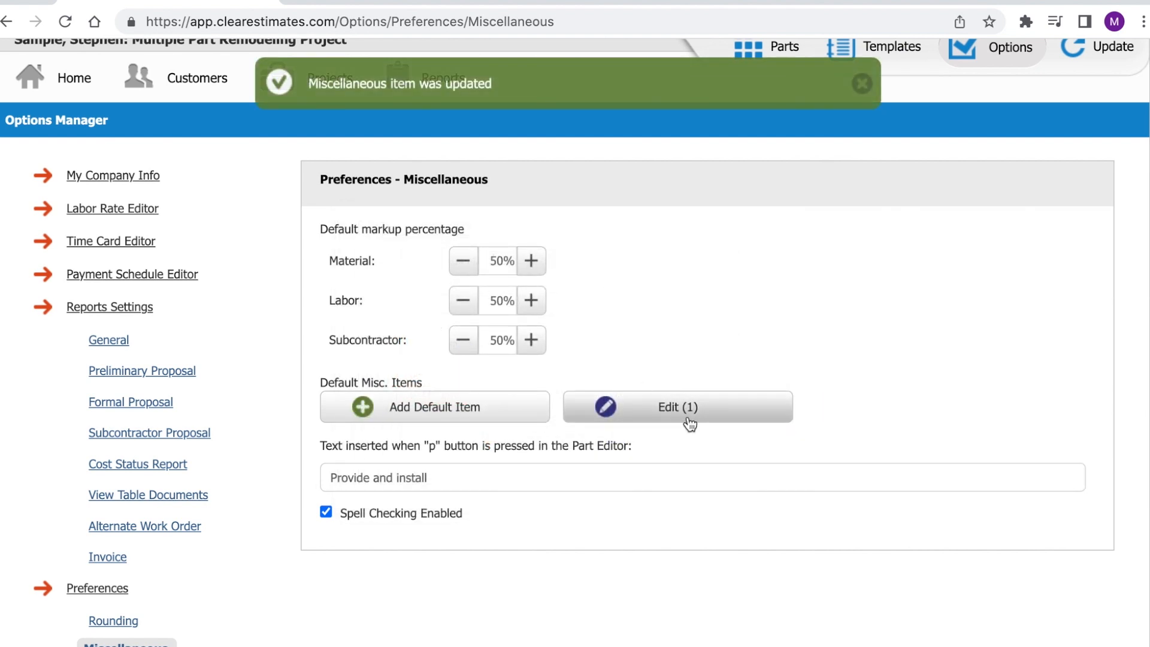
# - Review the saved Tax item under Edit (1), close the list, and return Home
pyautogui.click(682, 411)
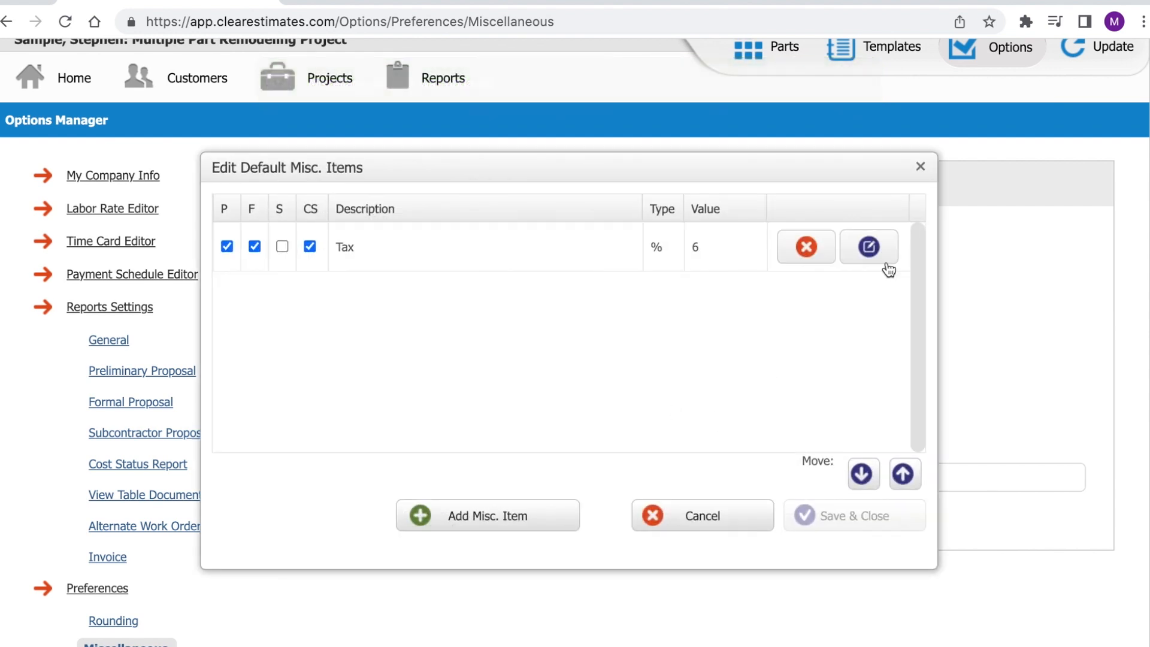
pyautogui.click(919, 167)
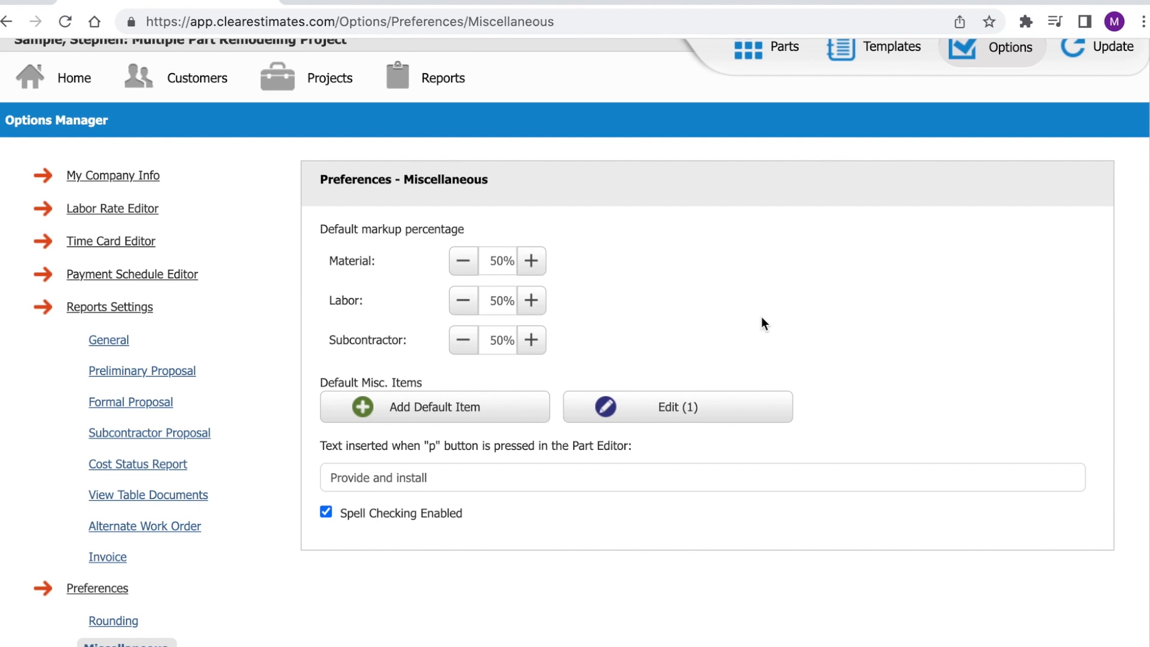
pyautogui.click(72, 76)
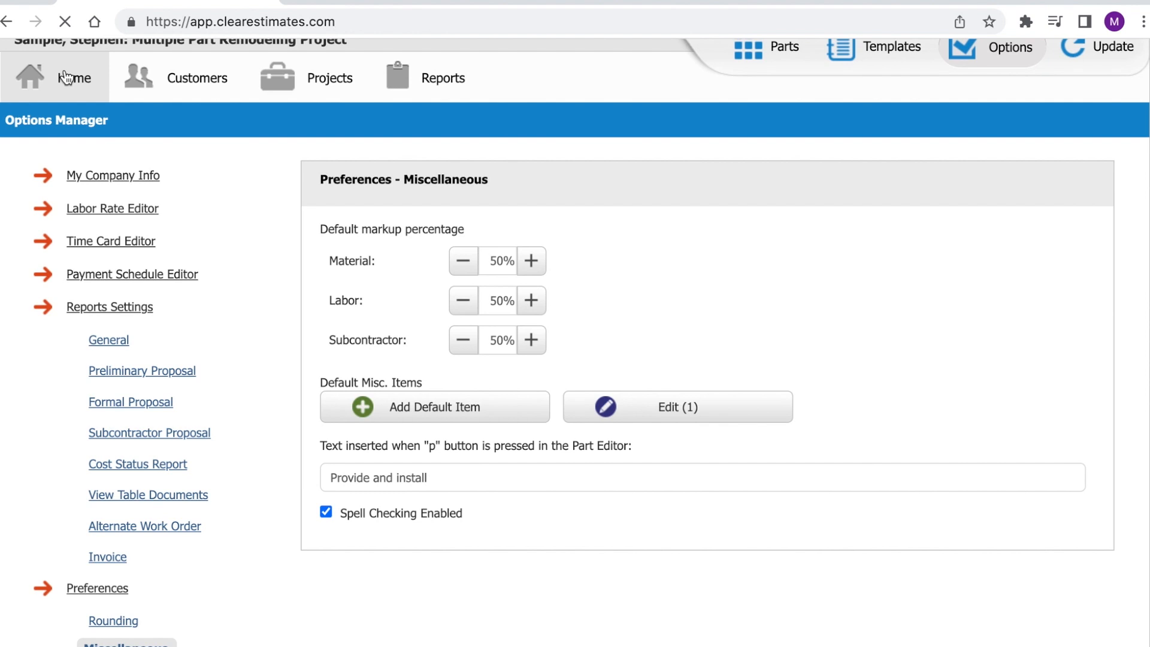
# - Start a new project and enter the customer's first name, last name and e-mail
pyautogui.click(486, 301)
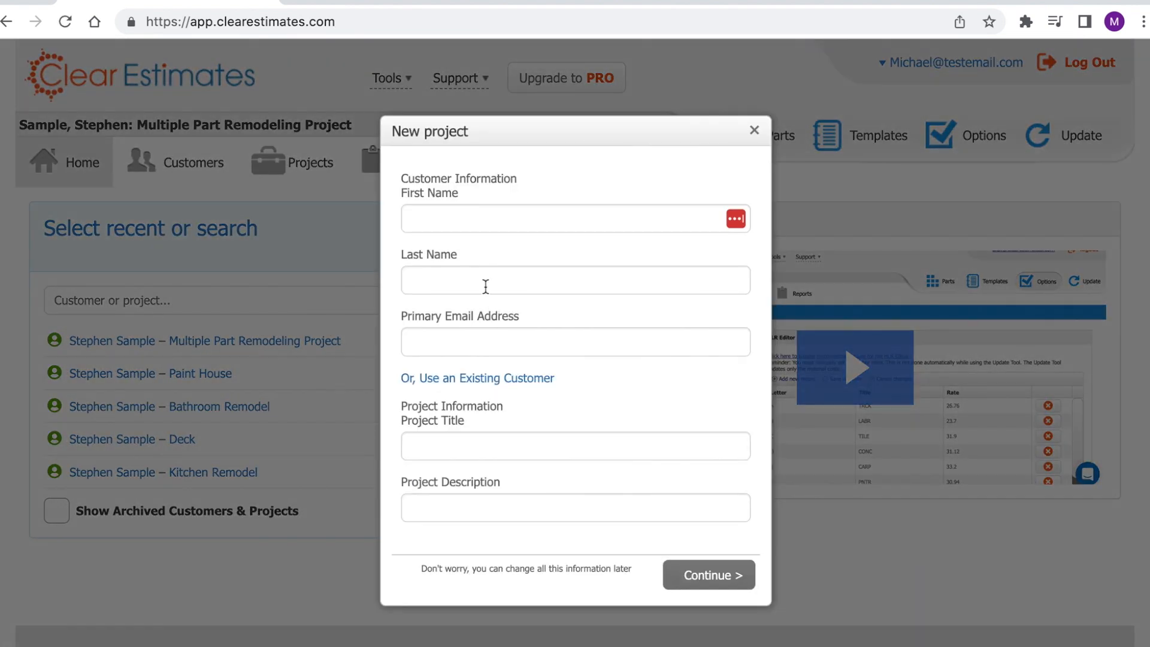
pyautogui.click(473, 218)
pyautogui.write('Michael')
pyautogui.press('Tab')
pyautogui.write('Estimates')
pyautogui.press('Tab')
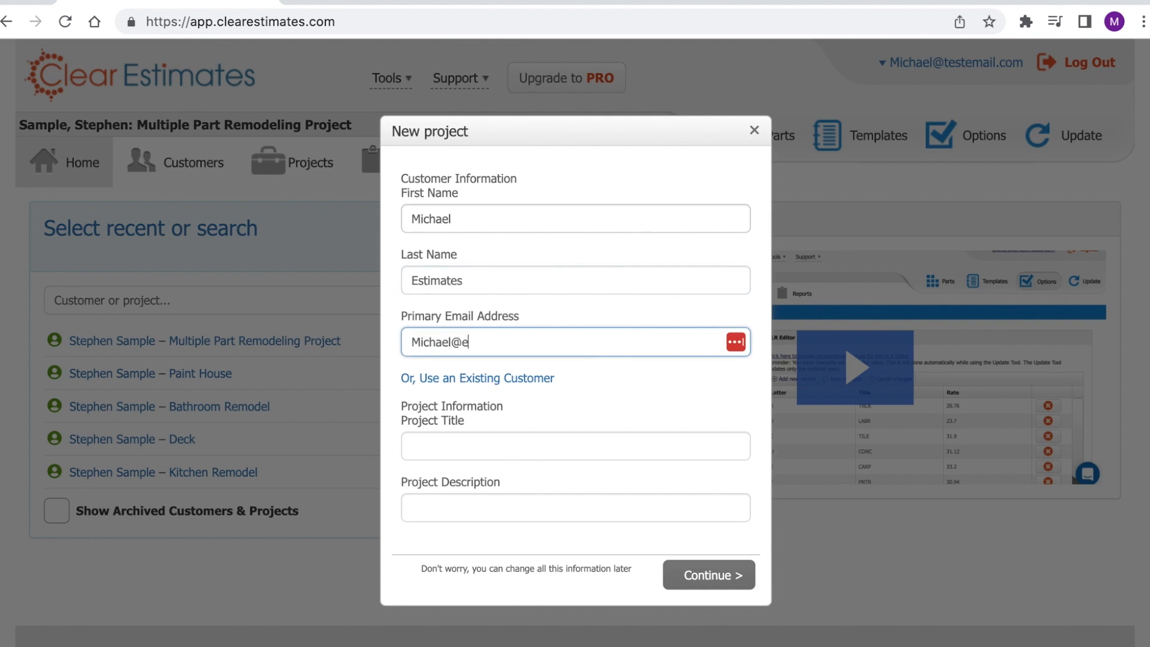
pyautogui.press('Tab')
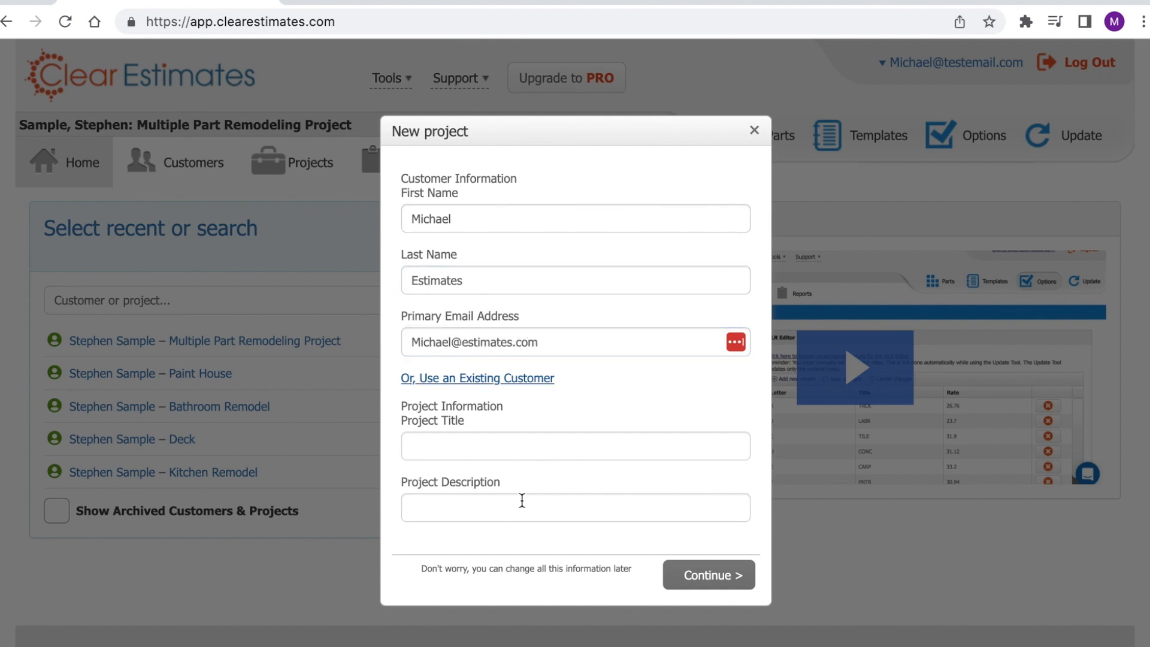
# - Give the project title and description 'Demo', create it, and view its Misc. Items
pyautogui.click(533, 449)
pyautogui.write('Demo')
pyautogui.press('Tab')
pyautogui.write('Demo')
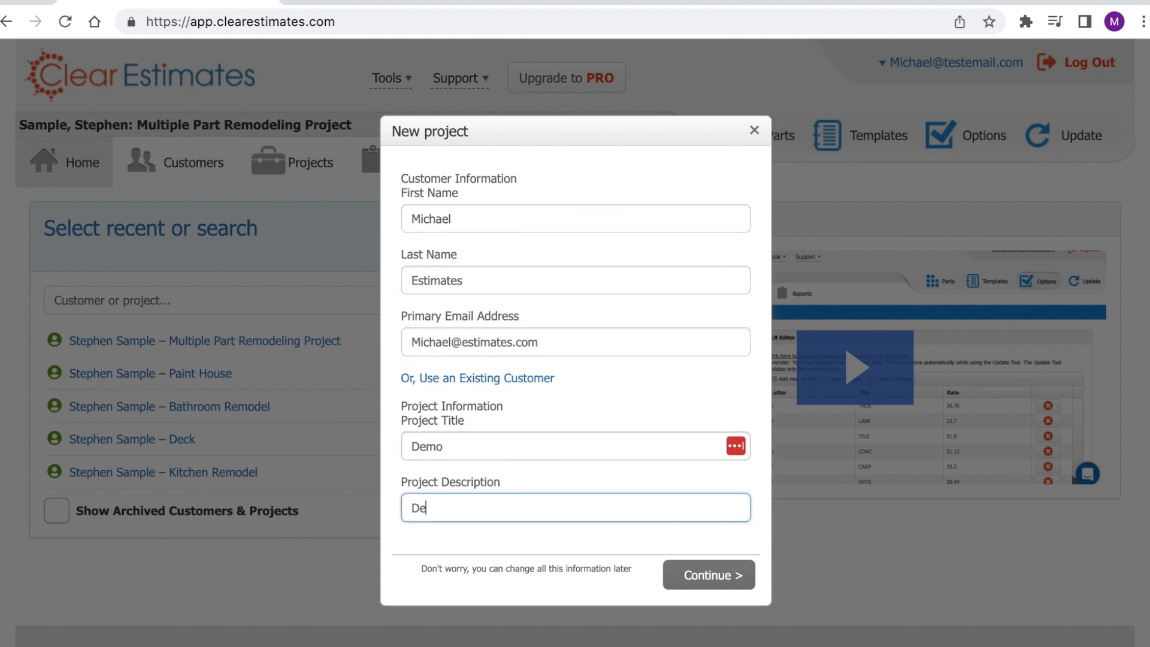
pyautogui.click(695, 578)
pyautogui.click(722, 313)
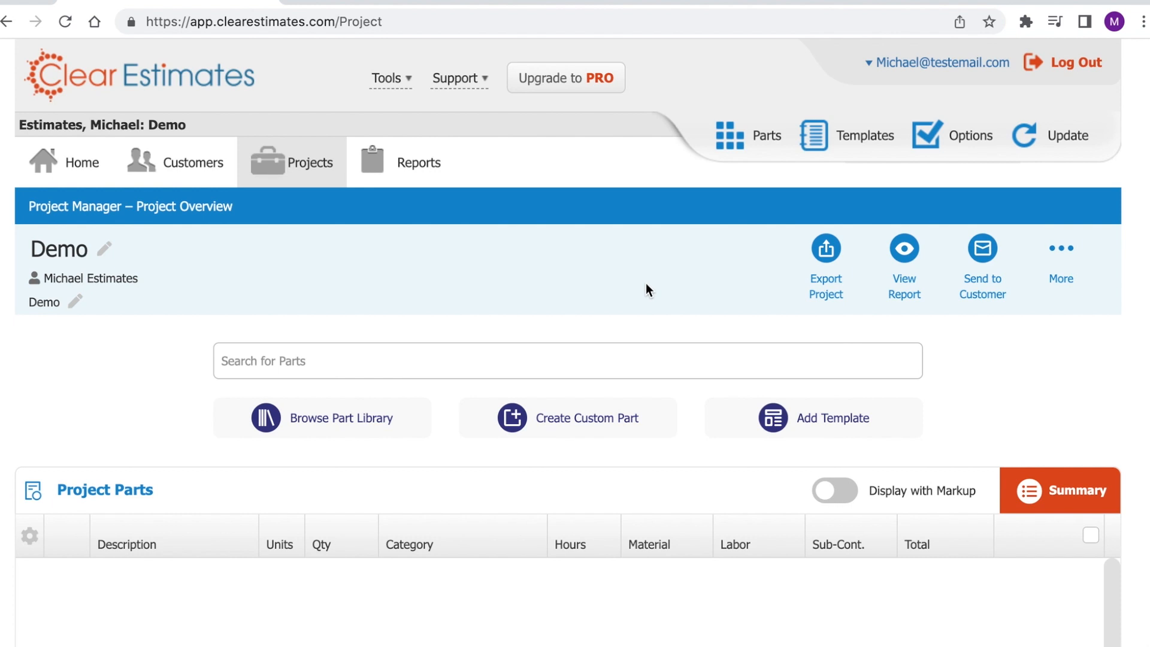
pyautogui.scroll(-20, 645, 282)
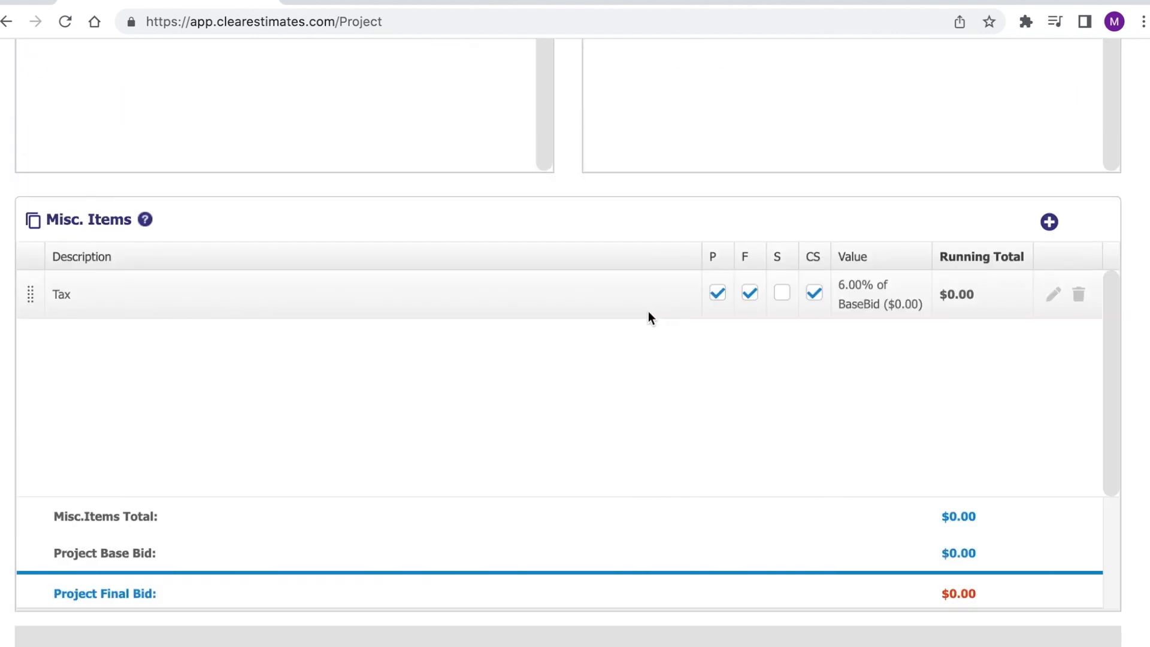